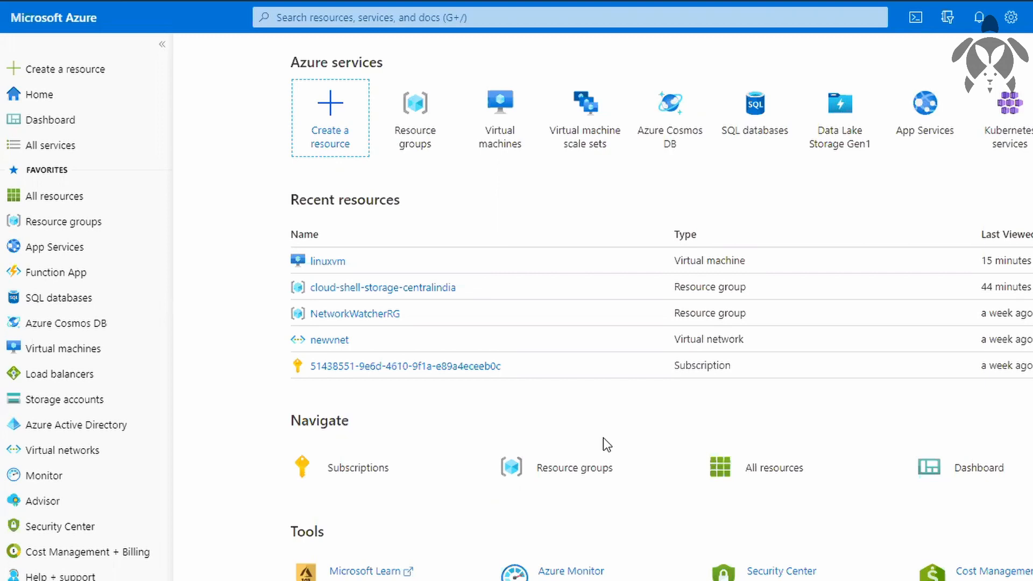
Open the virtual machines service and start creating a new virtual machine.
click(518, 116)
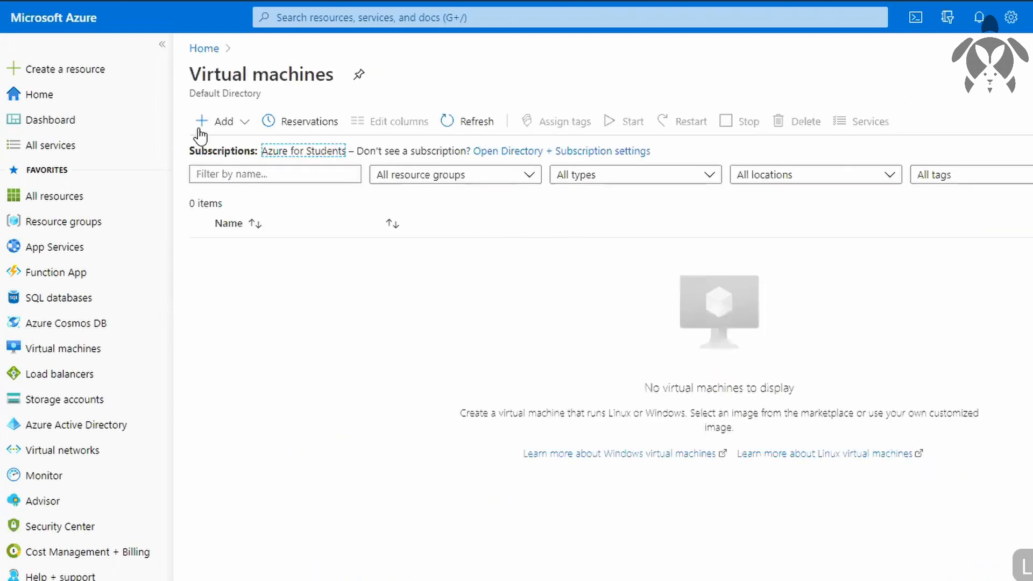
click(199, 131)
click(242, 149)
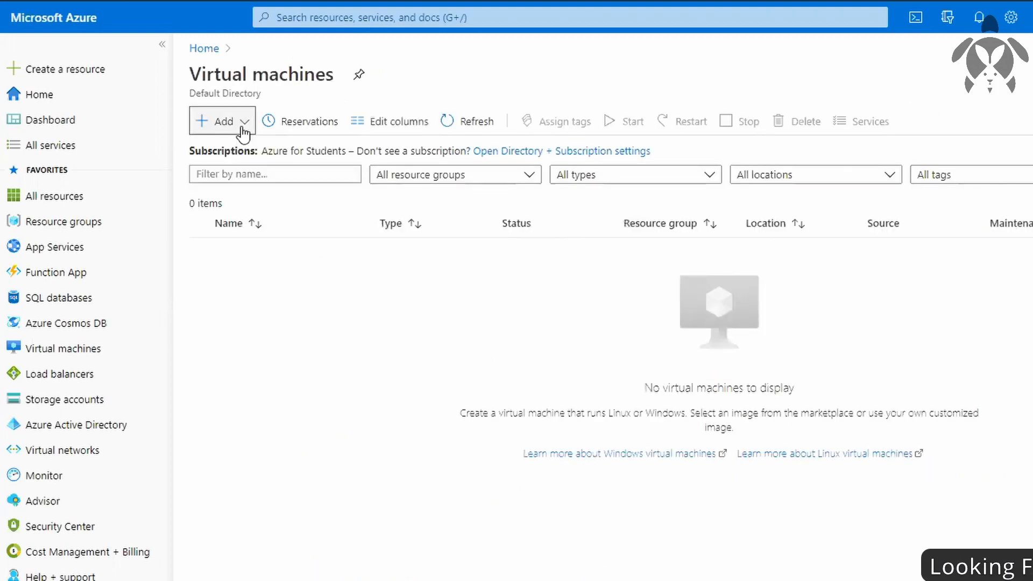
Create a new resource group named newrg for the virtual machine.
click(462, 326)
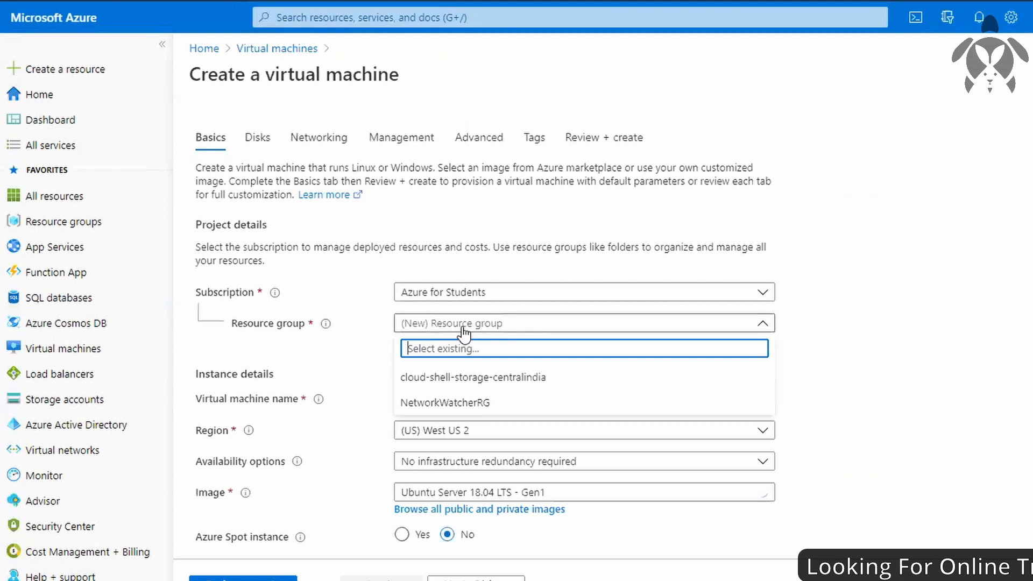
click(935, 340)
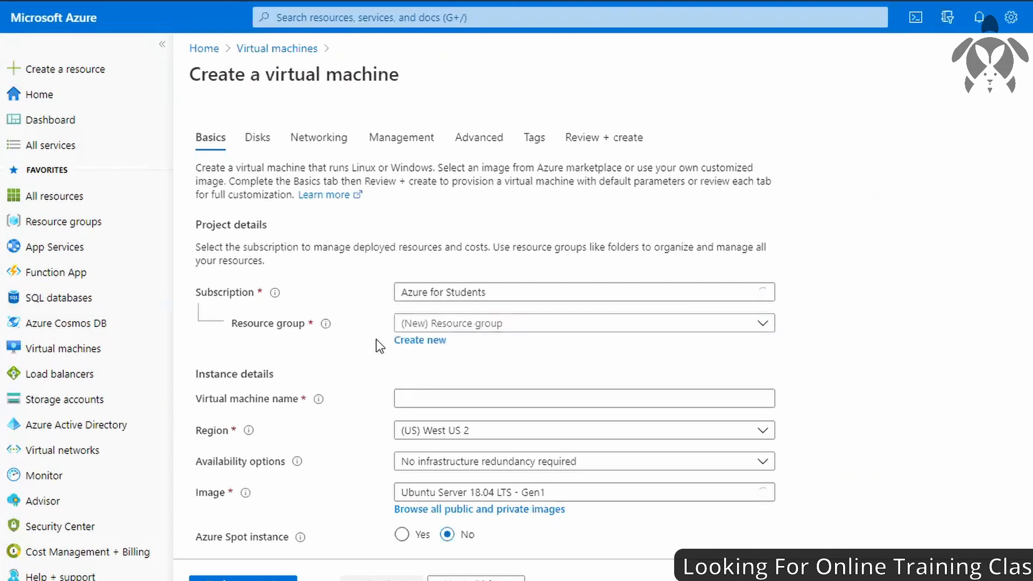
click(410, 341)
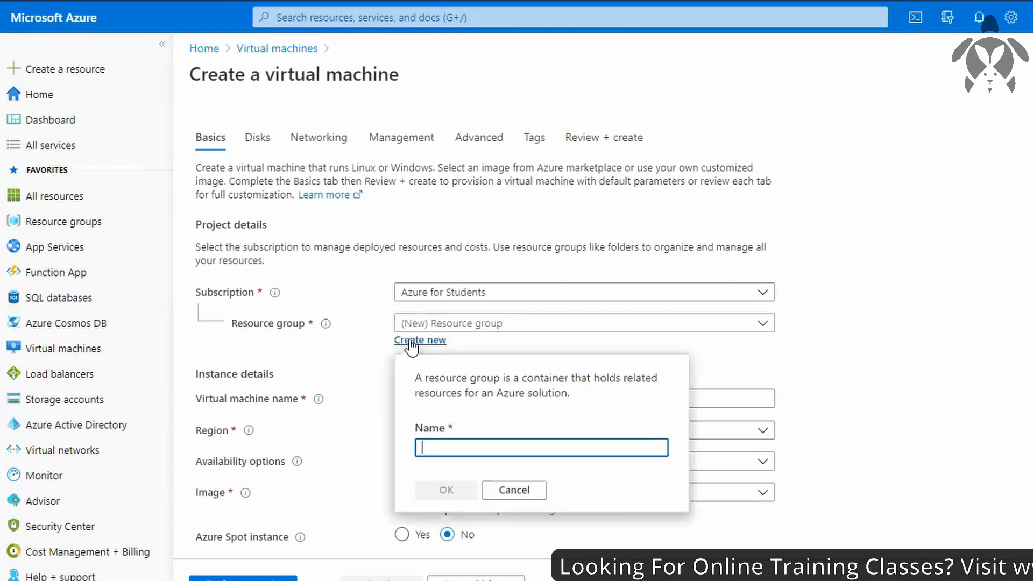
text(ewrg)
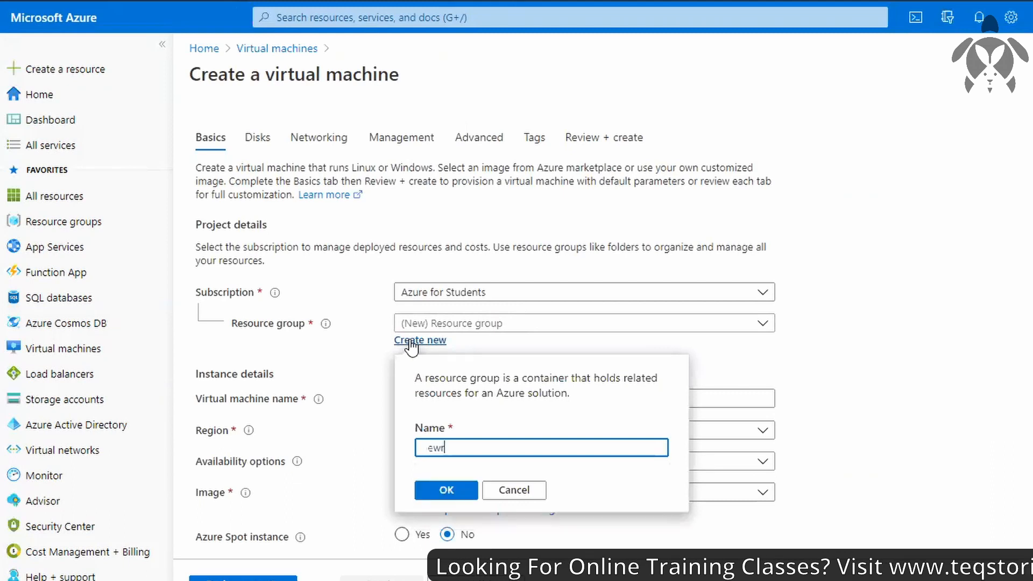
click(449, 489)
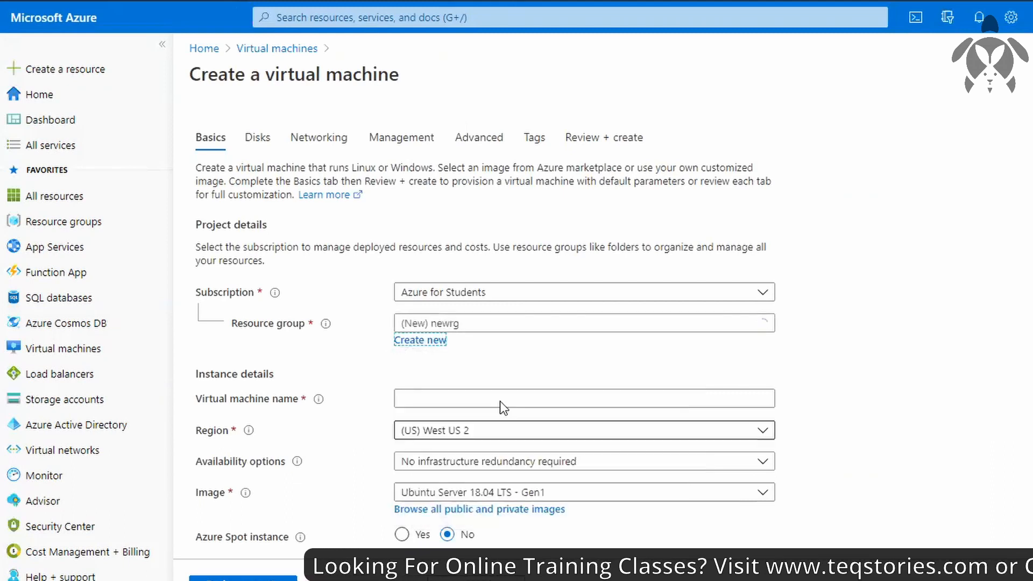
Name the virtual machine linuxvm and set its region to (US) East US.
click(466, 391)
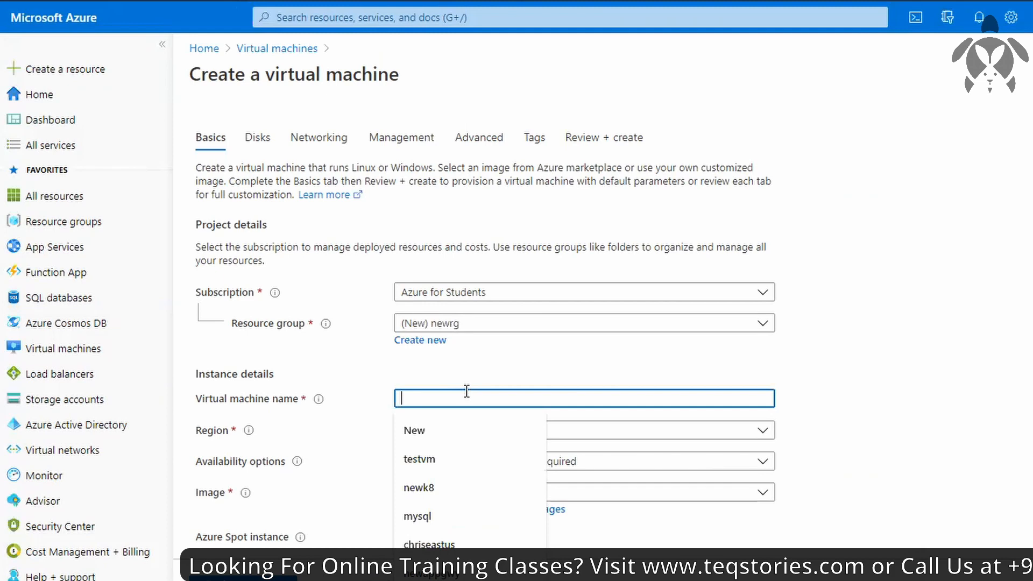
text(linuxvm)
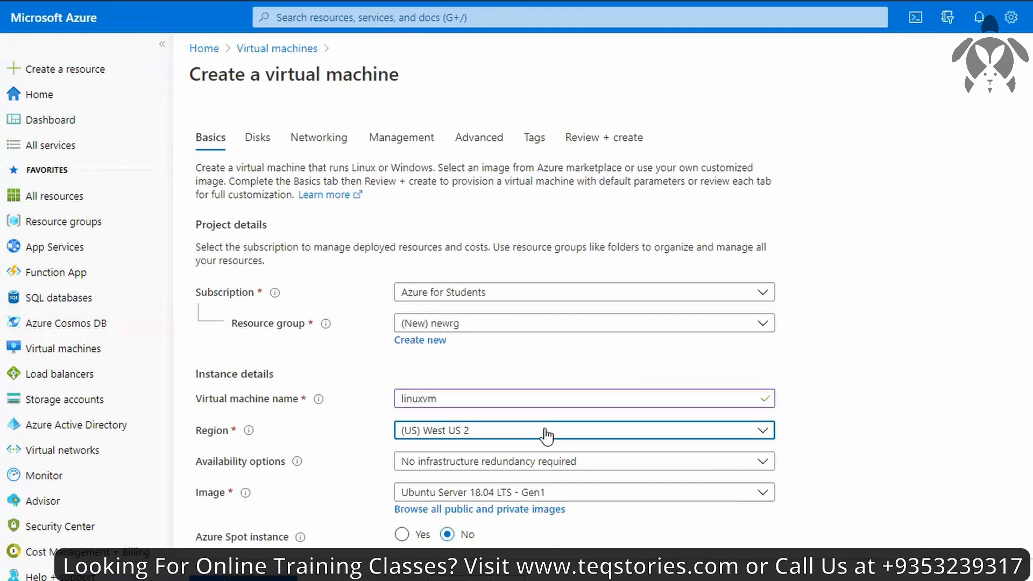
key(Tab)
click(549, 429)
click(469, 97)
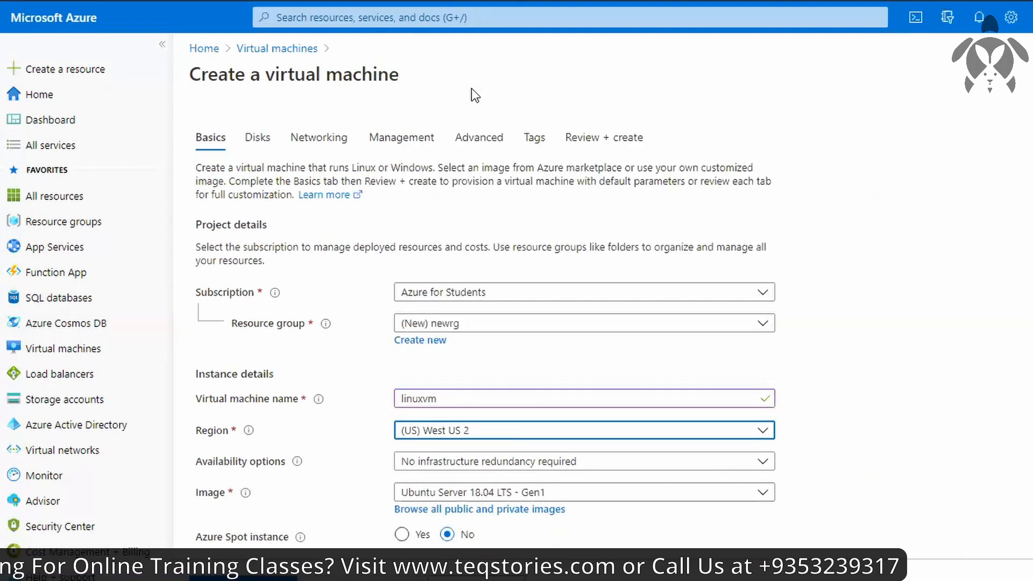
Switch the SSH public key source to an existing key stored in Azure.
scroll(638, 375, down, 3)
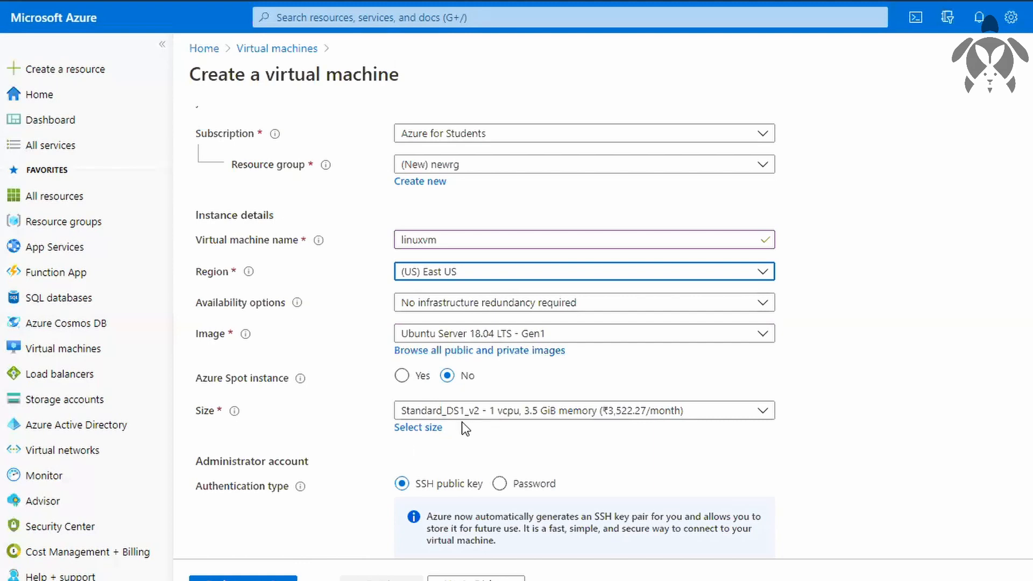
scroll(462, 422, down, 2)
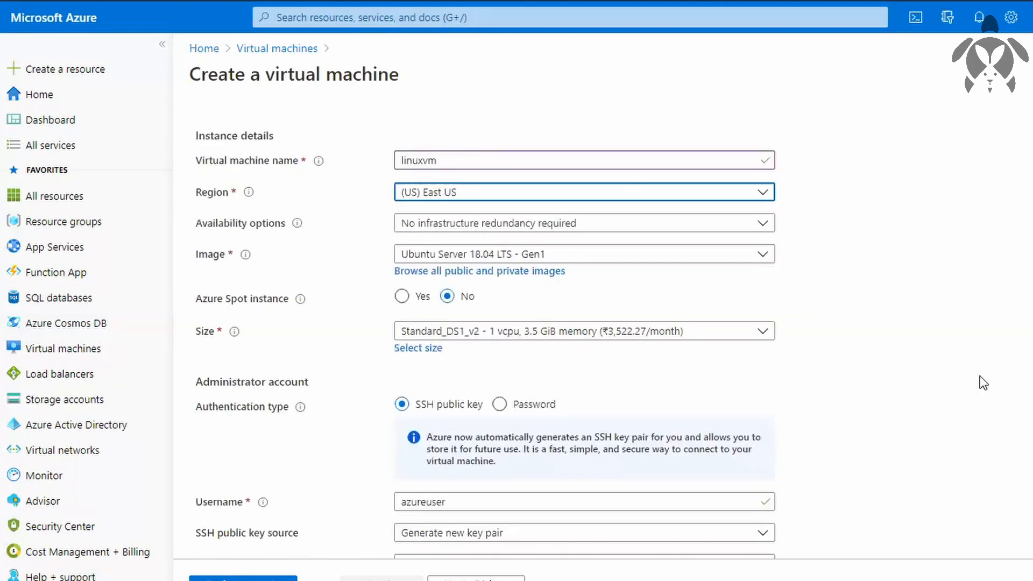
scroll(372, 398, down, 2)
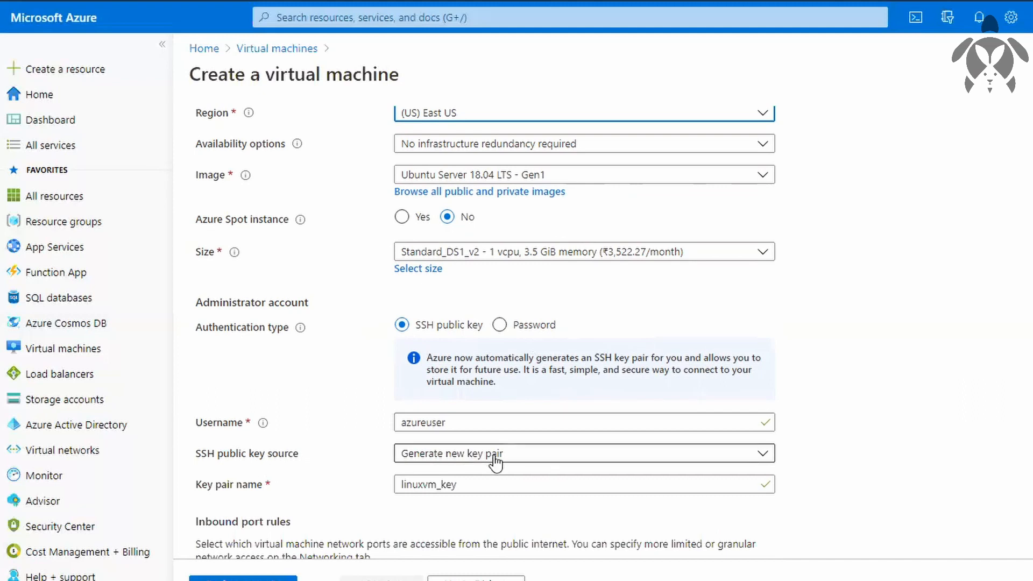
click(563, 464)
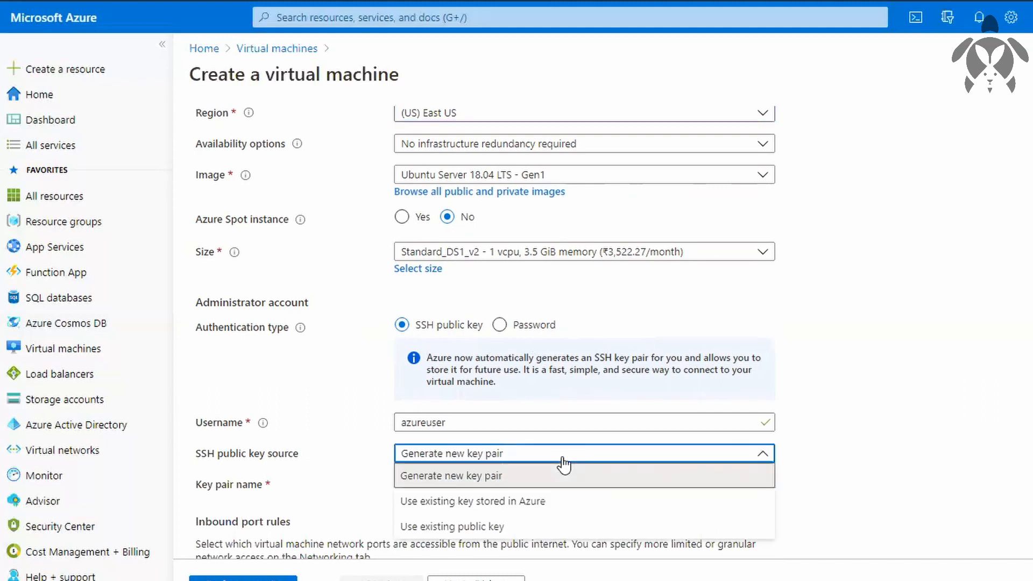
click(525, 500)
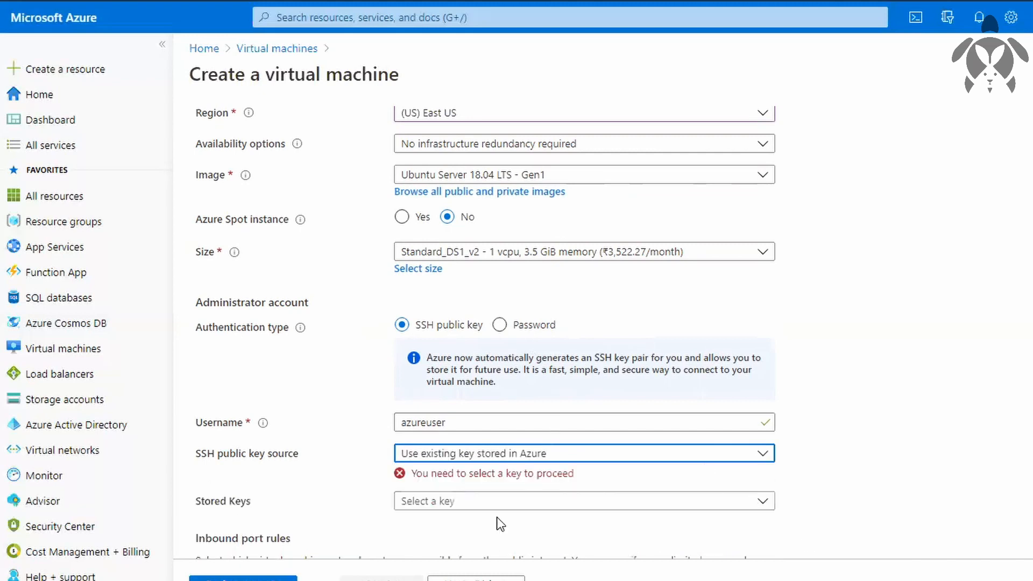
Set the SSH public key source to generate a new key pair and name it linuxkey.
click(760, 458)
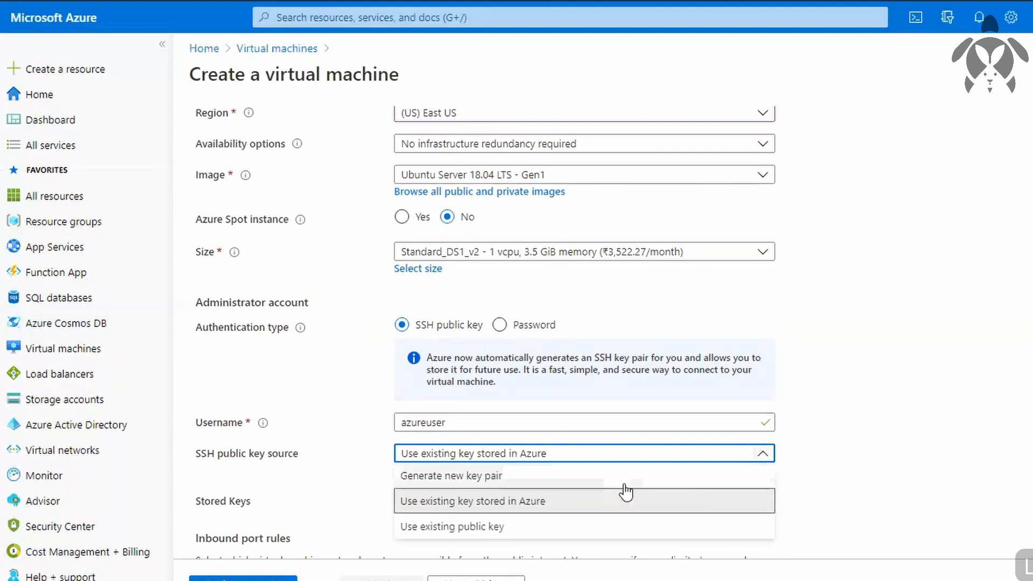
click(625, 481)
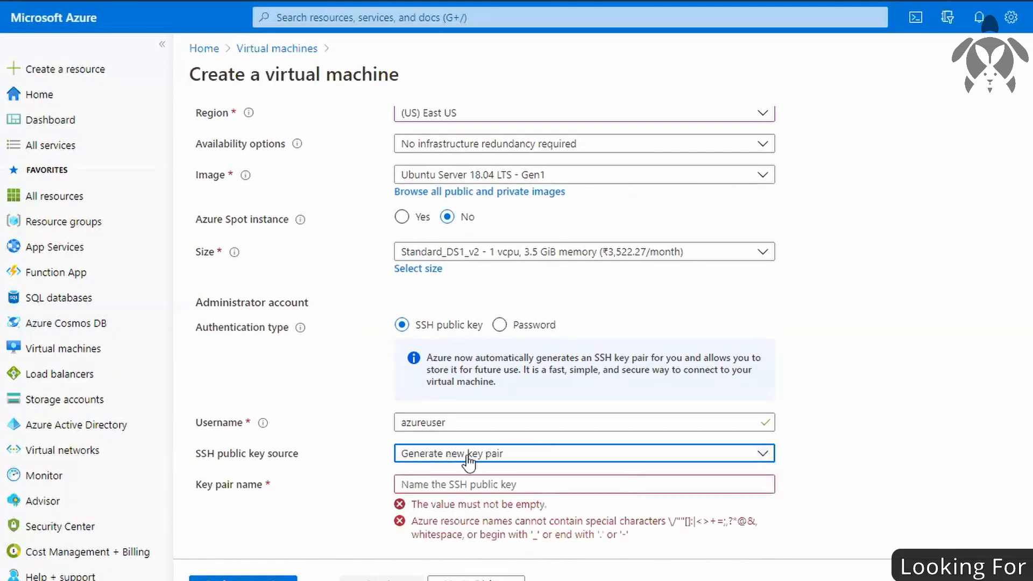
click(525, 488)
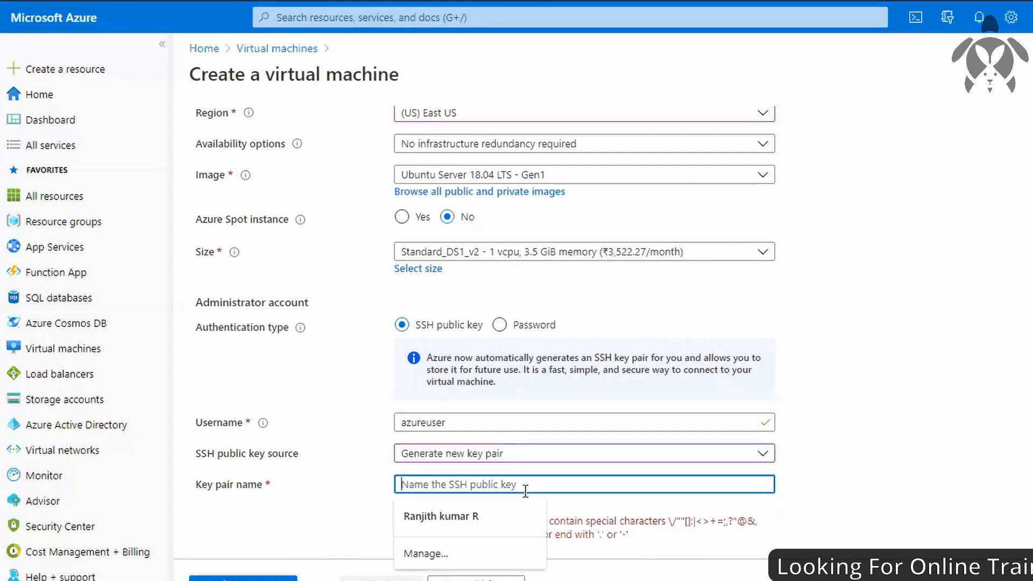
text(linux)
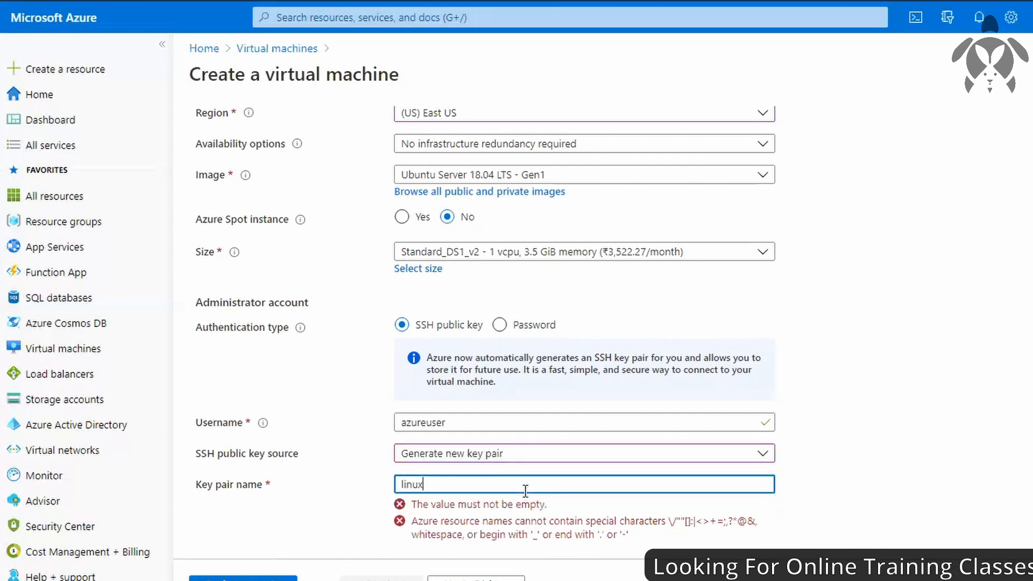
text(key)
click(715, 407)
Allow HTTP (80) in addition to SSH (22) as public inbound ports.
scroll(716, 405, down, 3)
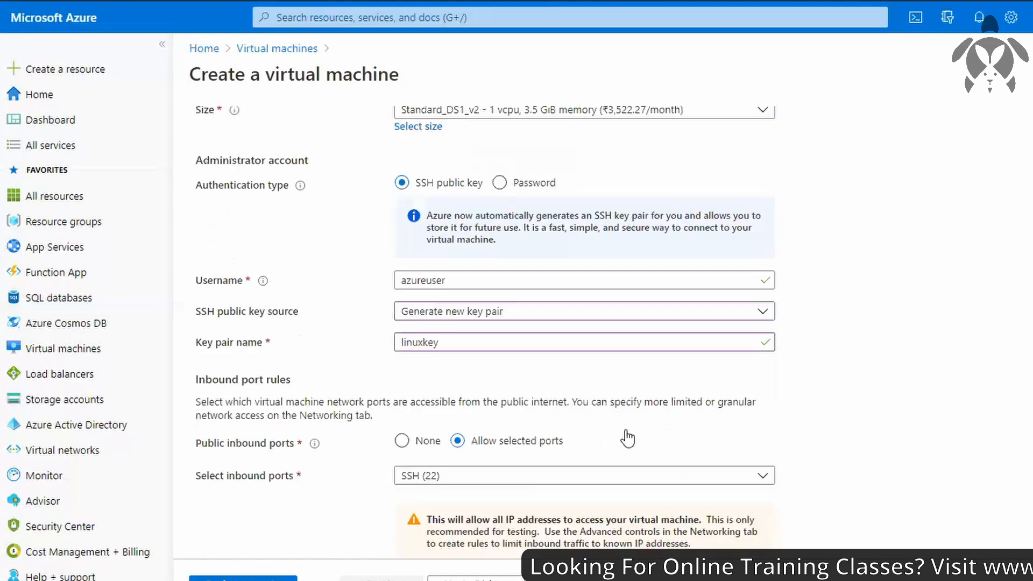
scroll(627, 438, down, 1)
click(442, 425)
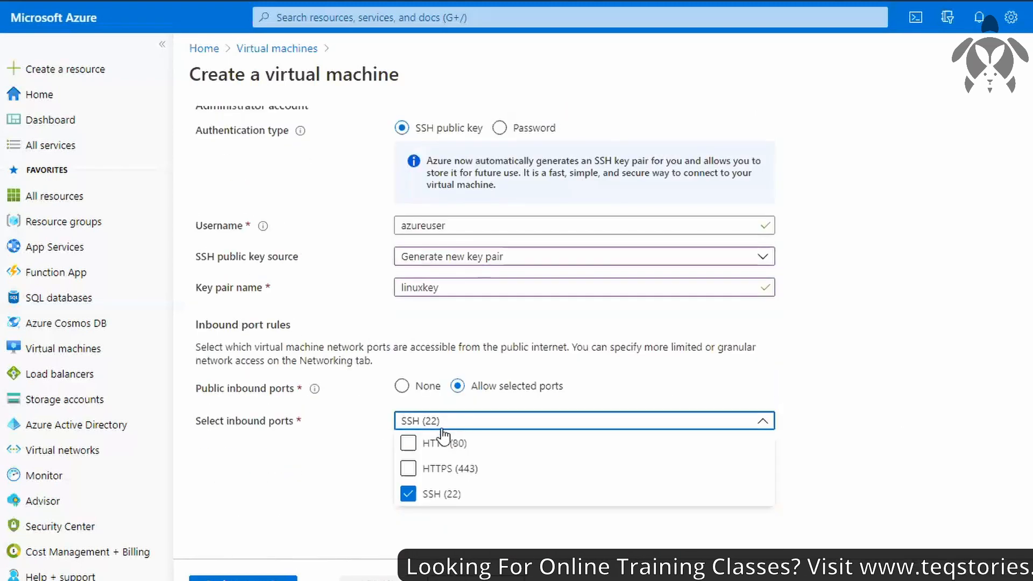
click(425, 443)
click(858, 468)
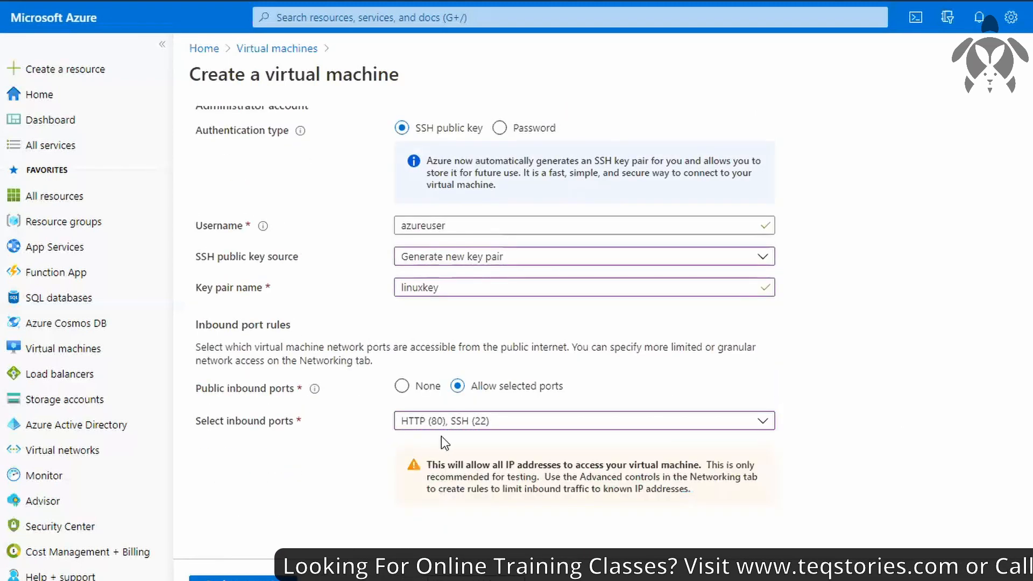
Validate the virtual machine configuration, and create the machine while downloading the private key of its new key pair.
scroll(555, 425, up, 2)
scroll(556, 425, up, 8)
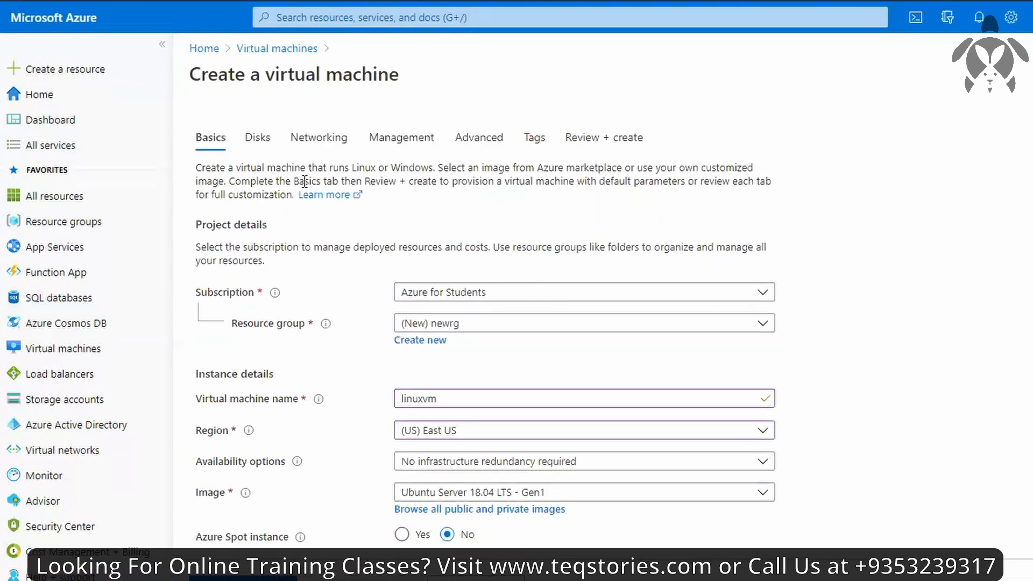
click(401, 138)
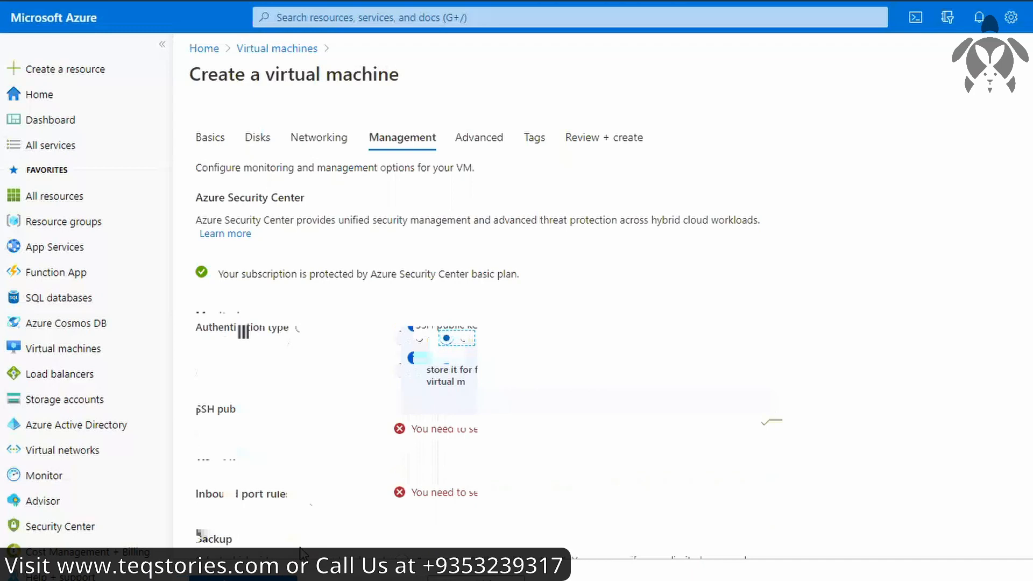
scroll(524, 405, down, 1)
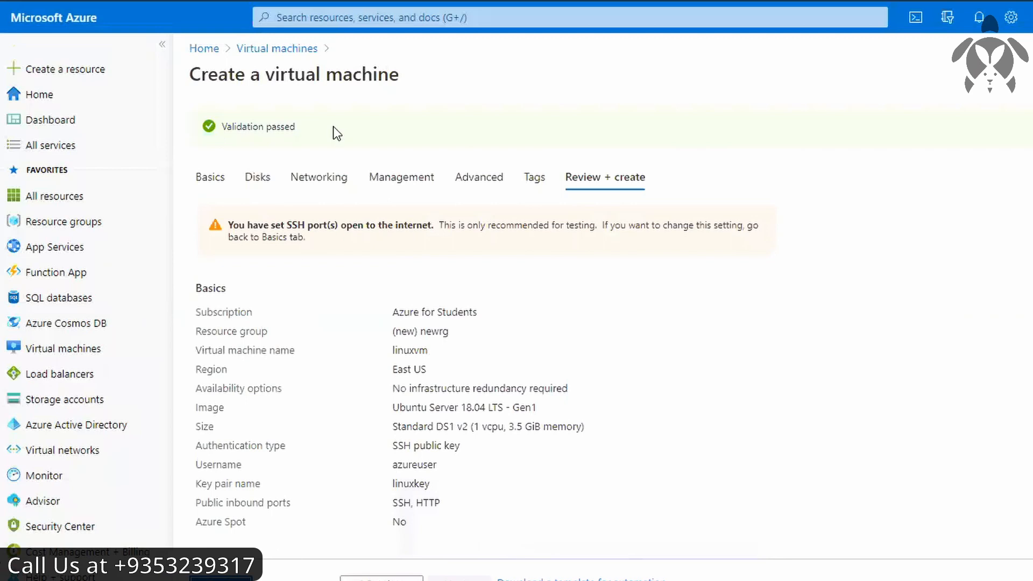
click(221, 578)
scroll(362, 517, down, 1)
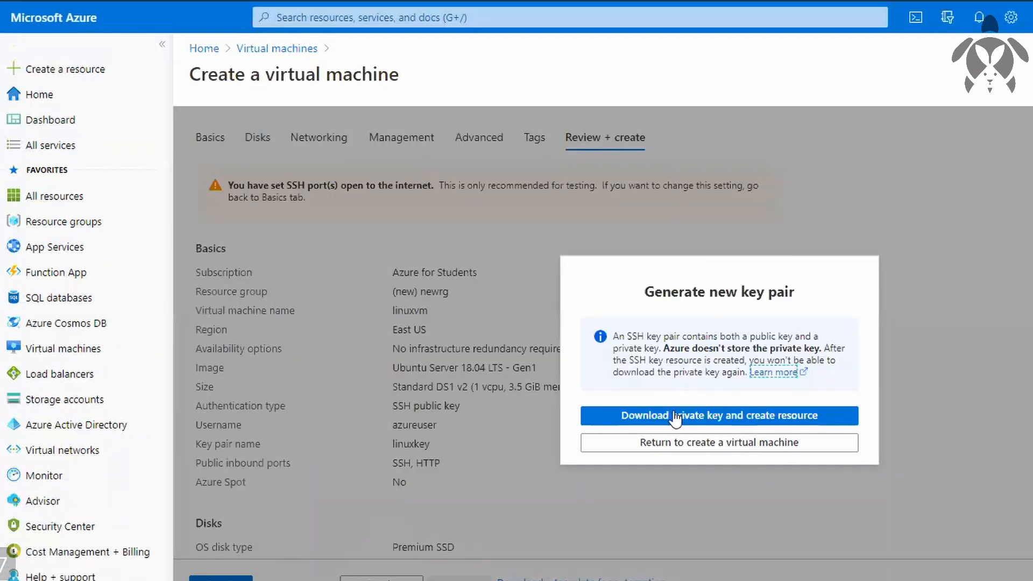
click(726, 423)
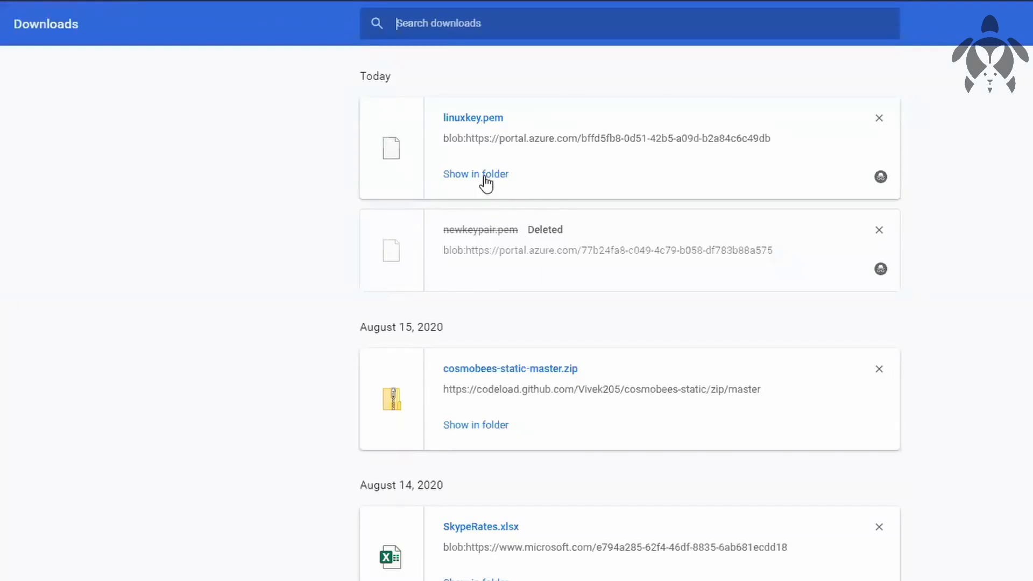
Locate the downloaded linuxkey.pem file in its folder and paste it into the Documents folder.
click(485, 176)
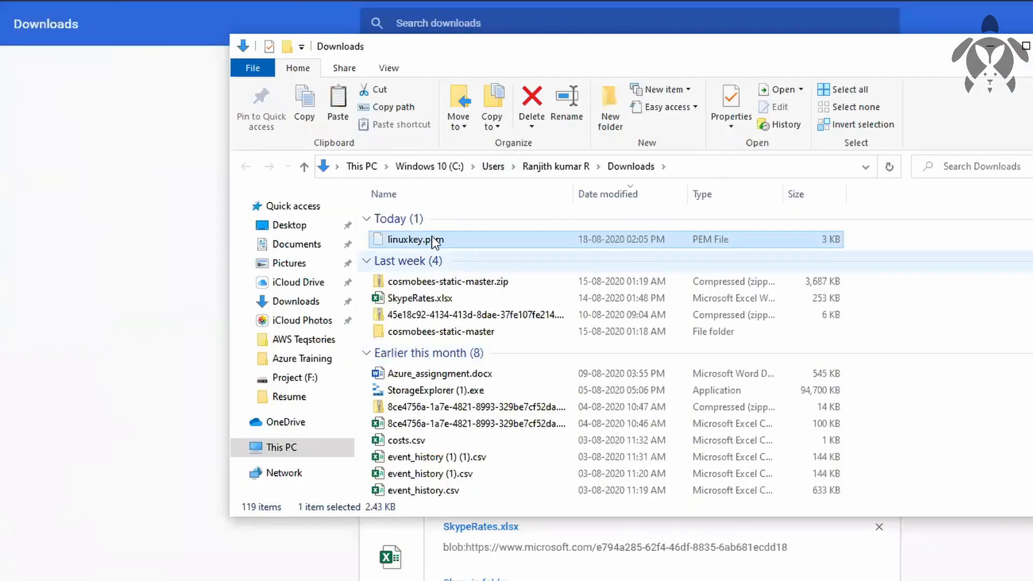
click(306, 245)
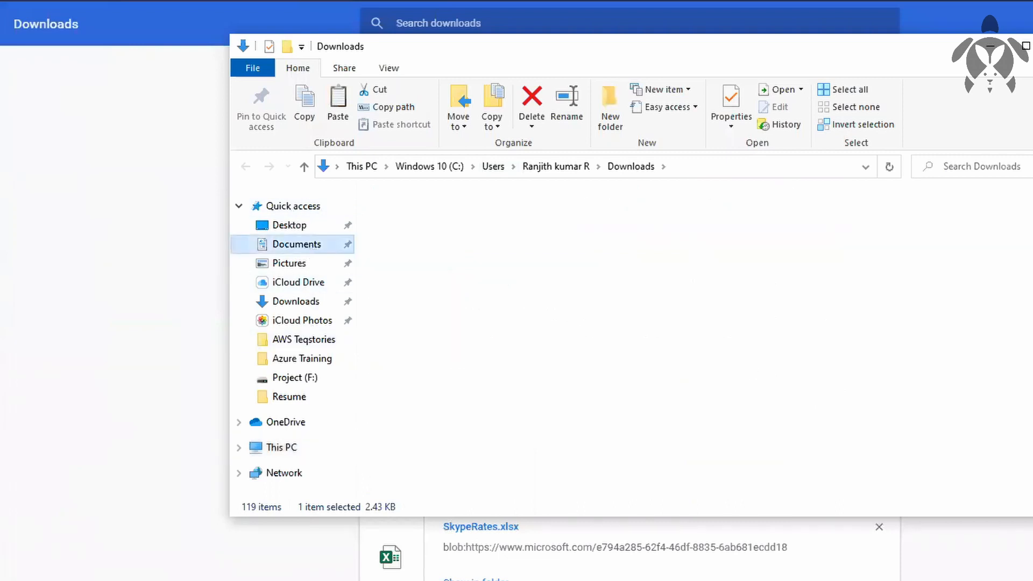
key(ctrl+v)
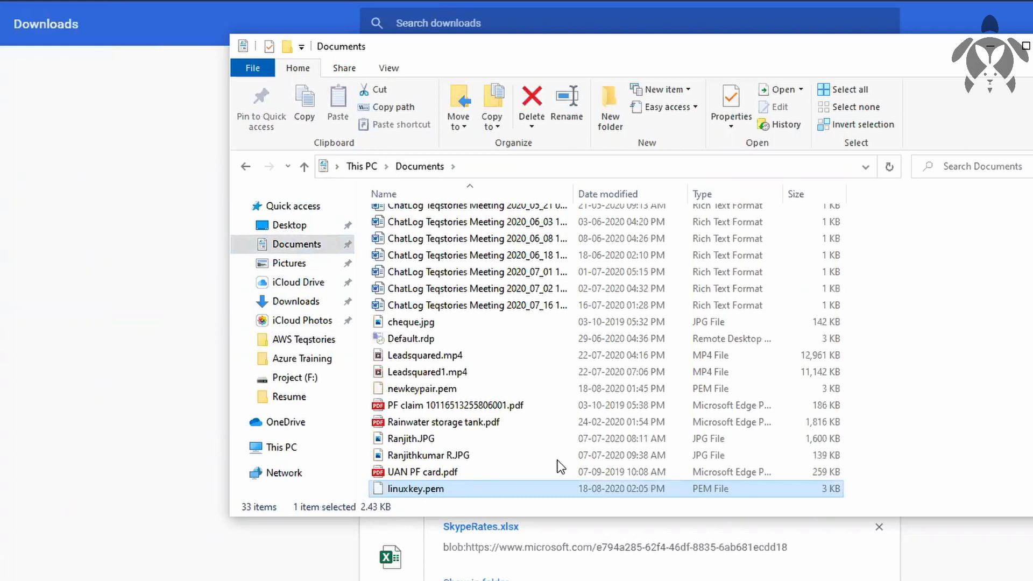
click(990, 54)
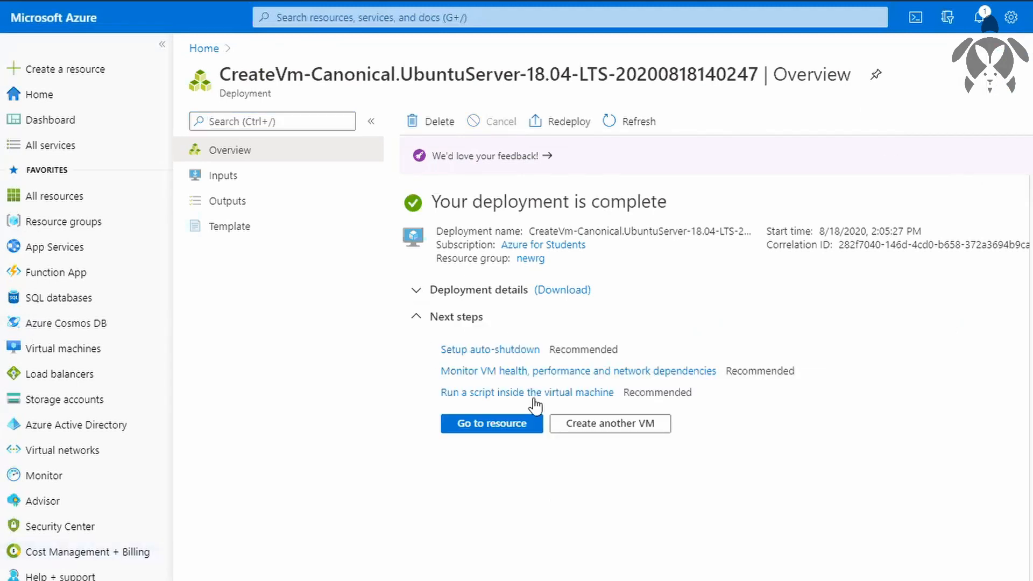
Open the SSH connection instructions for the deployed linuxvm and place a Windows PowerShell window beside them.
click(509, 423)
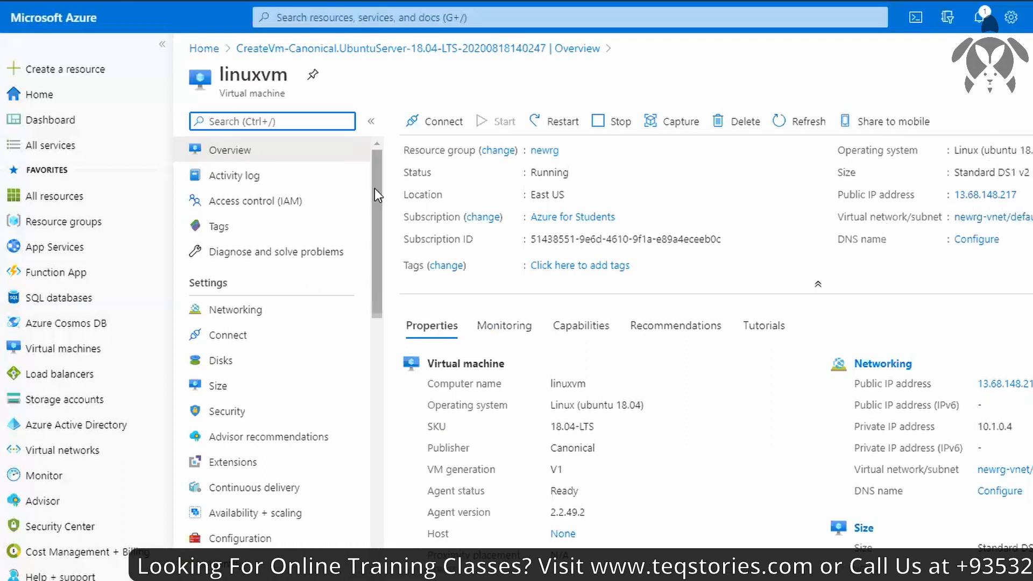
click(438, 122)
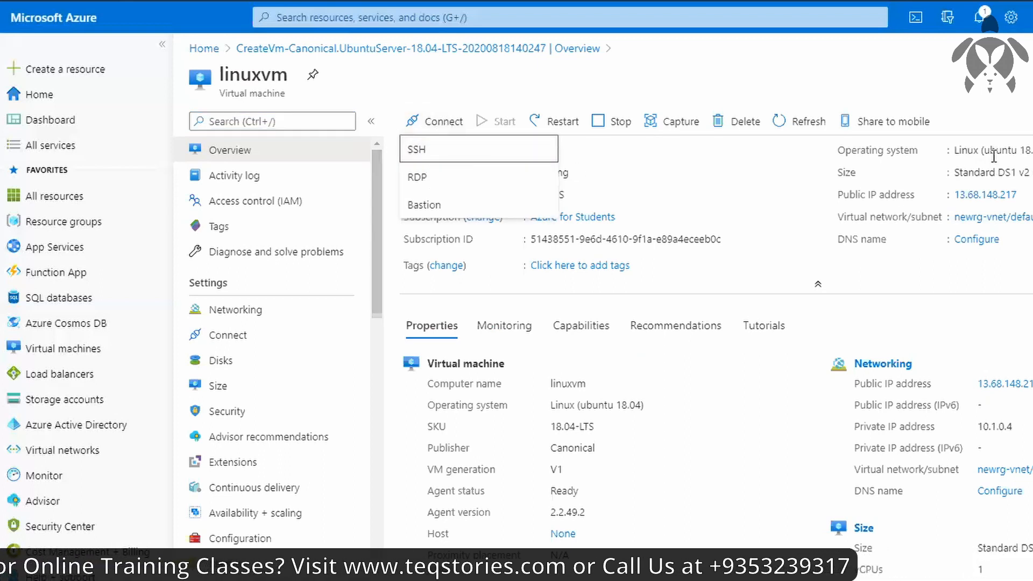
click(435, 156)
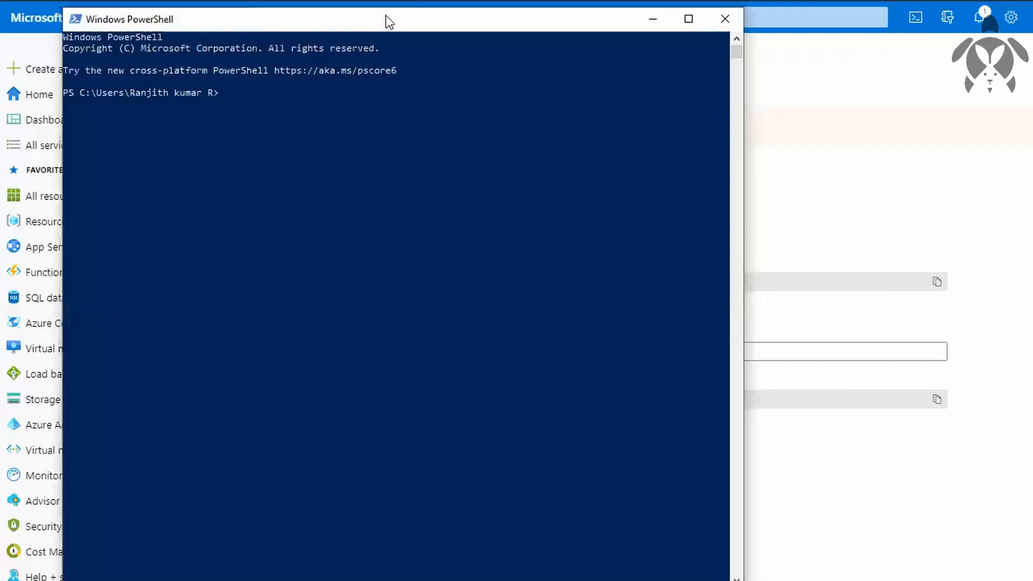
drag(385, 18, 793, 99)
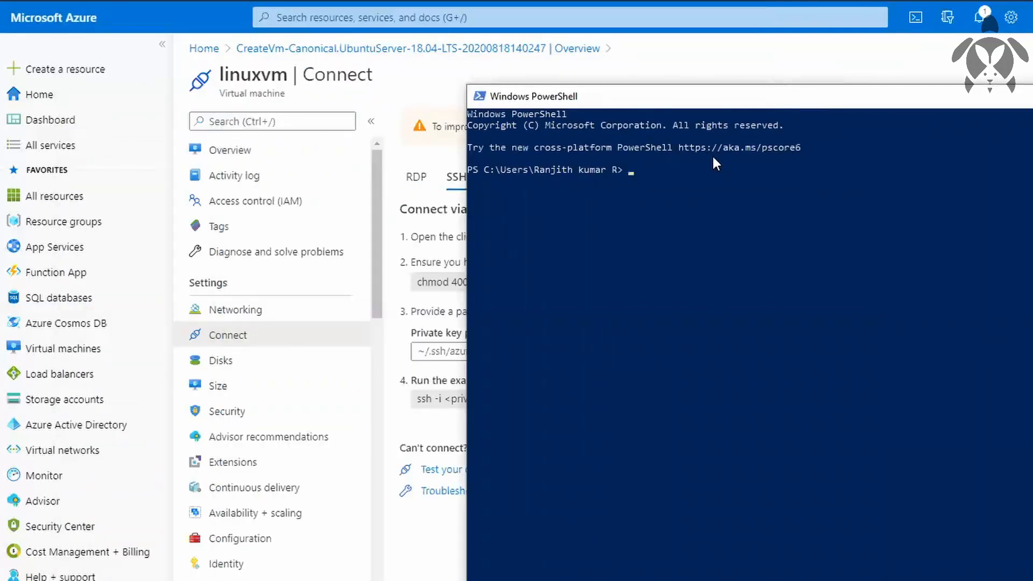
Begin an ssh -i command in PowerShell that points to the private key .\Documents\linuxkey.pem, checking the key file's name in the Documents folder.
text(ssh -i do)
key(Tab)
click(436, 536)
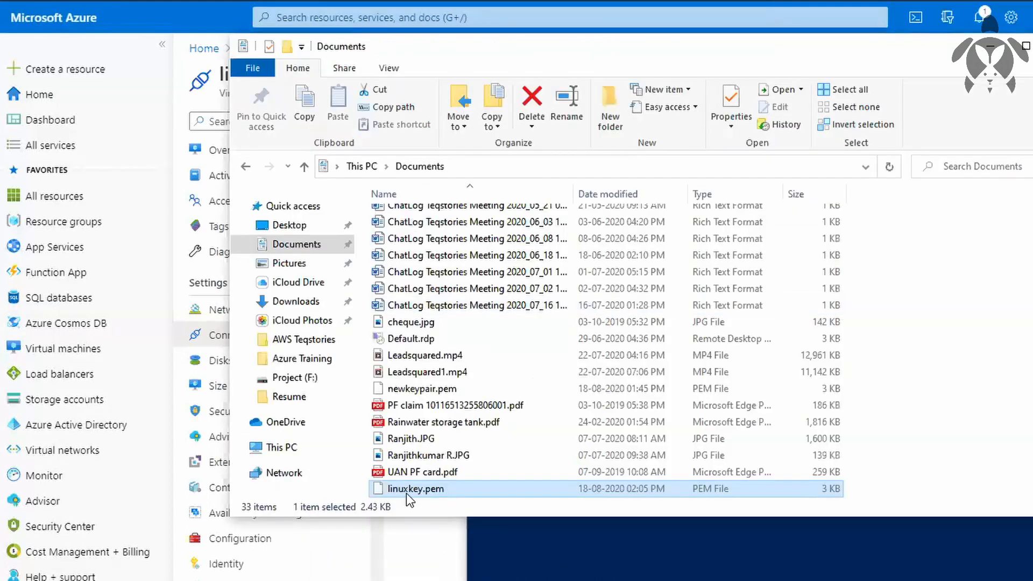
click(441, 494)
drag(463, 492, 388, 506)
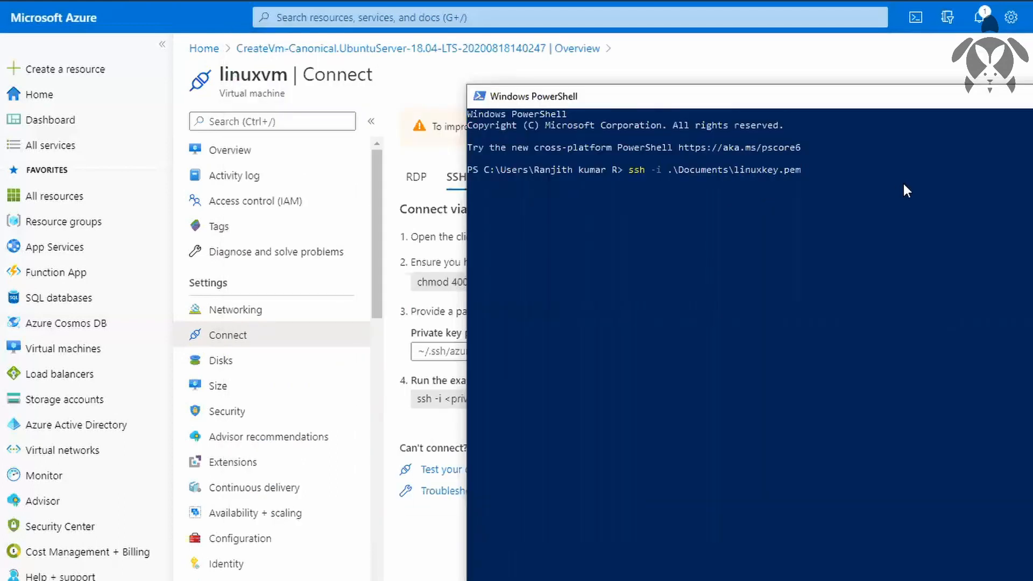
drag(945, 96, 906, 428)
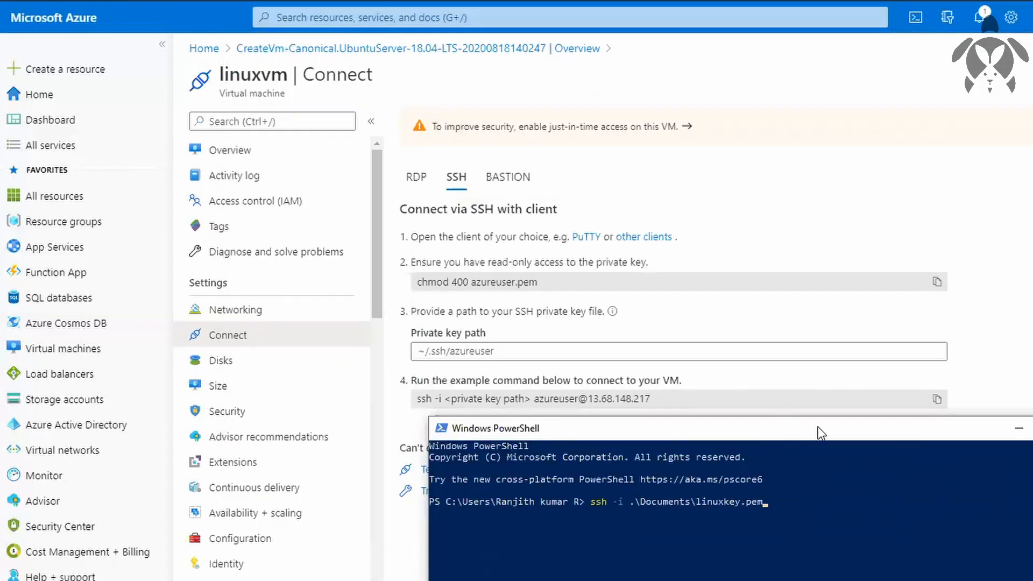
text(azureuser@13.68.148.217)
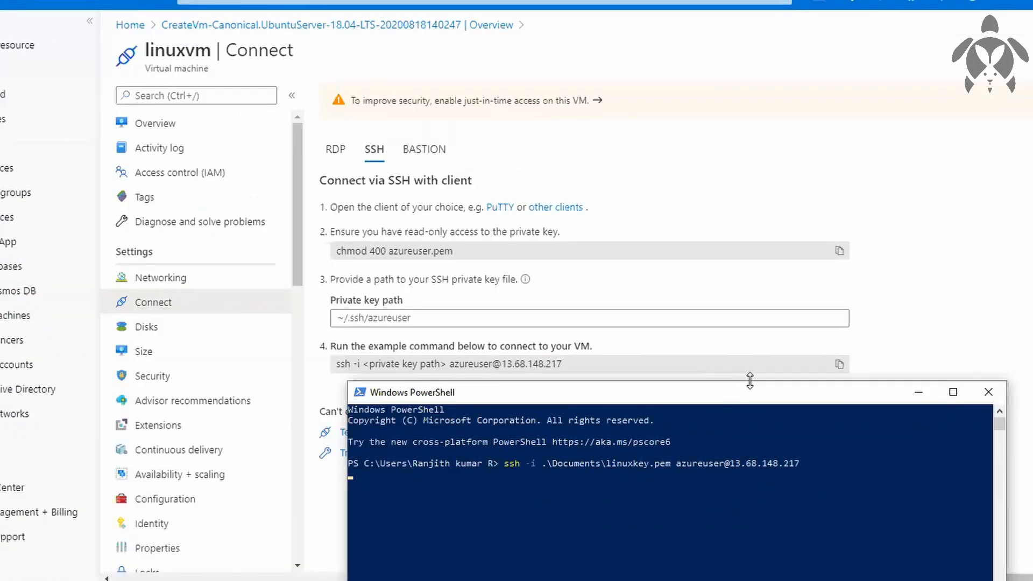
key(Return)
drag(850, 433, 848, 199)
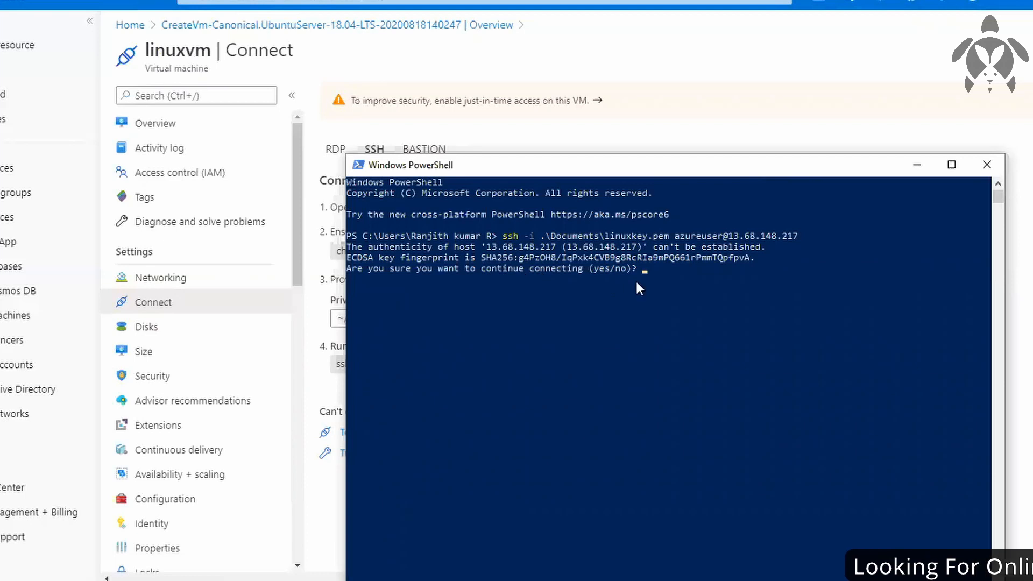
text(yes)
key(Return)
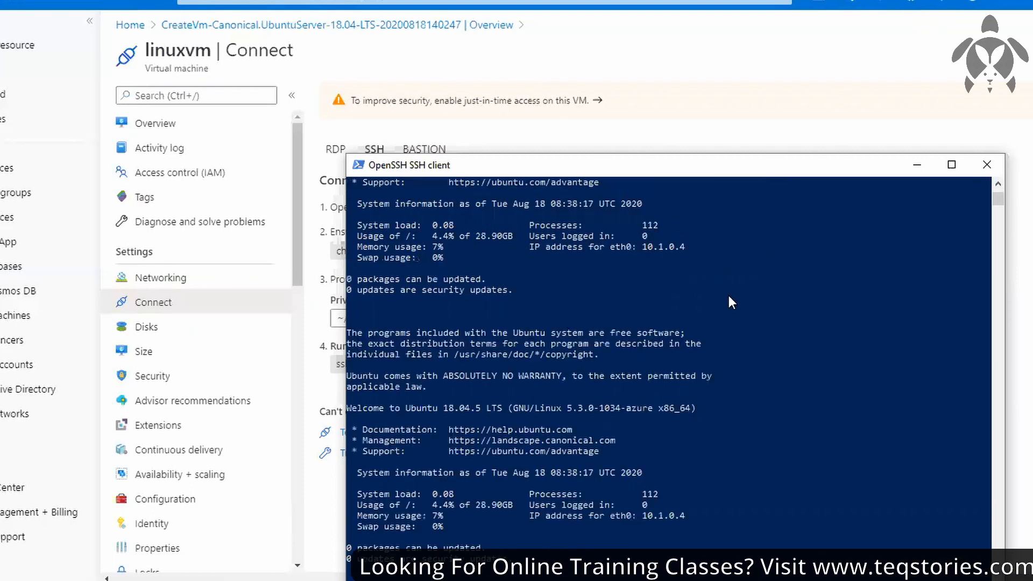
Update the package lists on the Linux virtual machine with sudo apt-get -y update.
drag(673, 171, 702, 17)
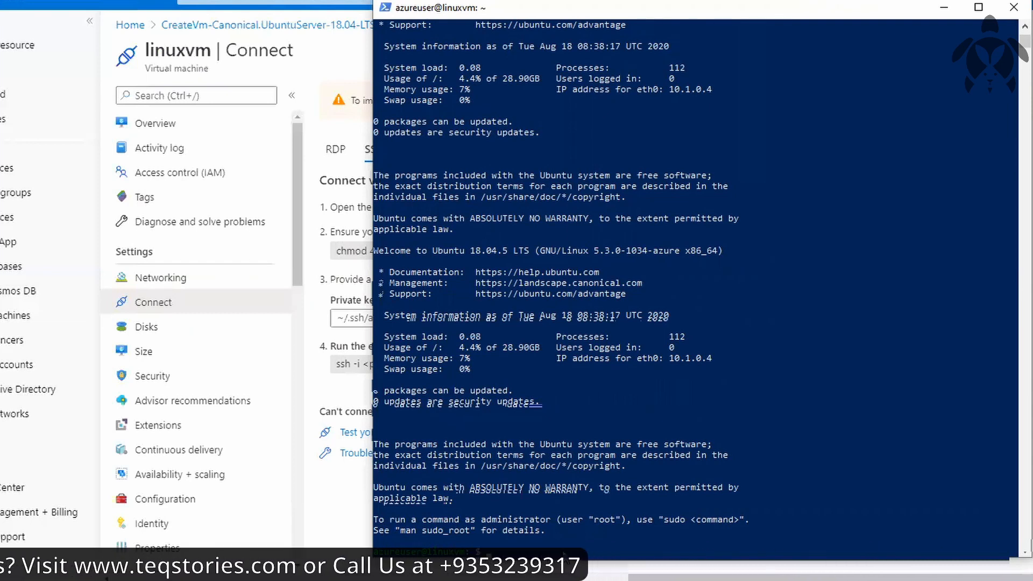
text(sudo)
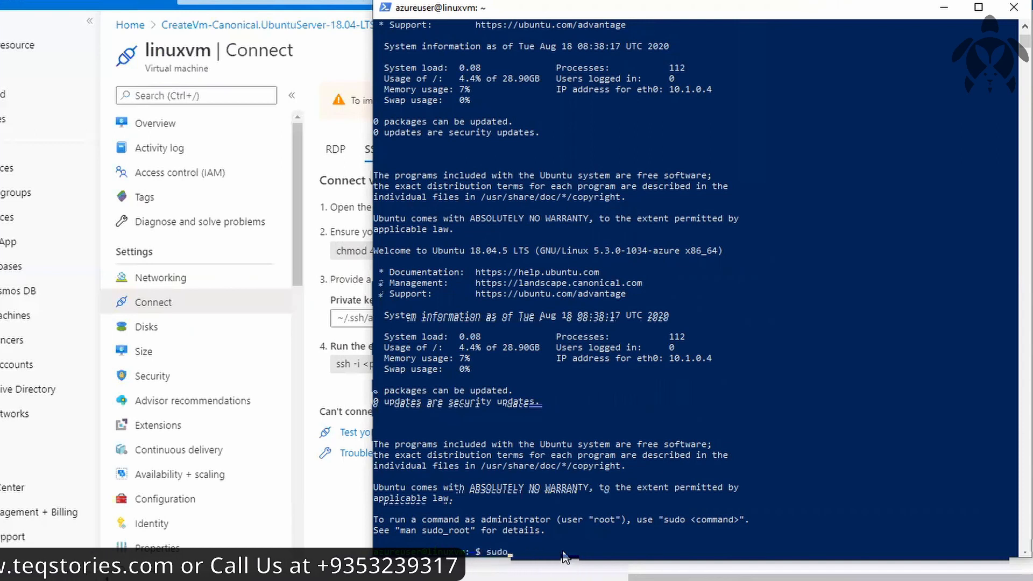
text( apt)
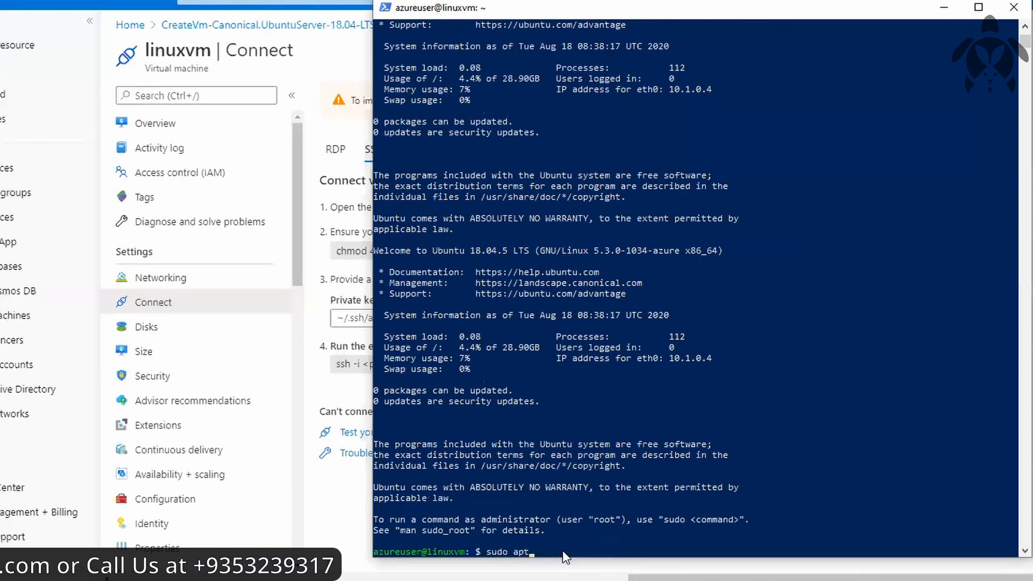
text(-get -y update)
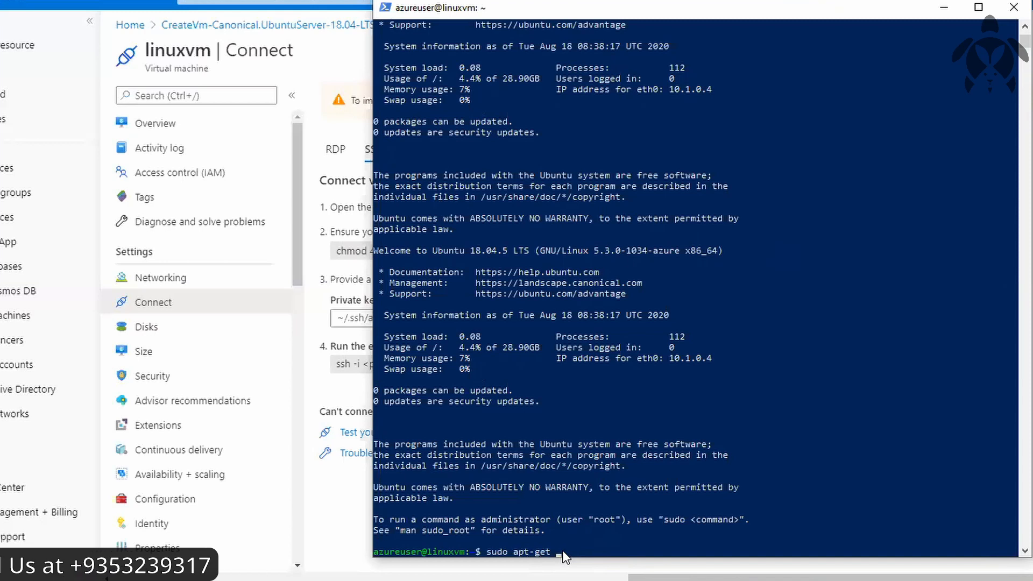
key(Return)
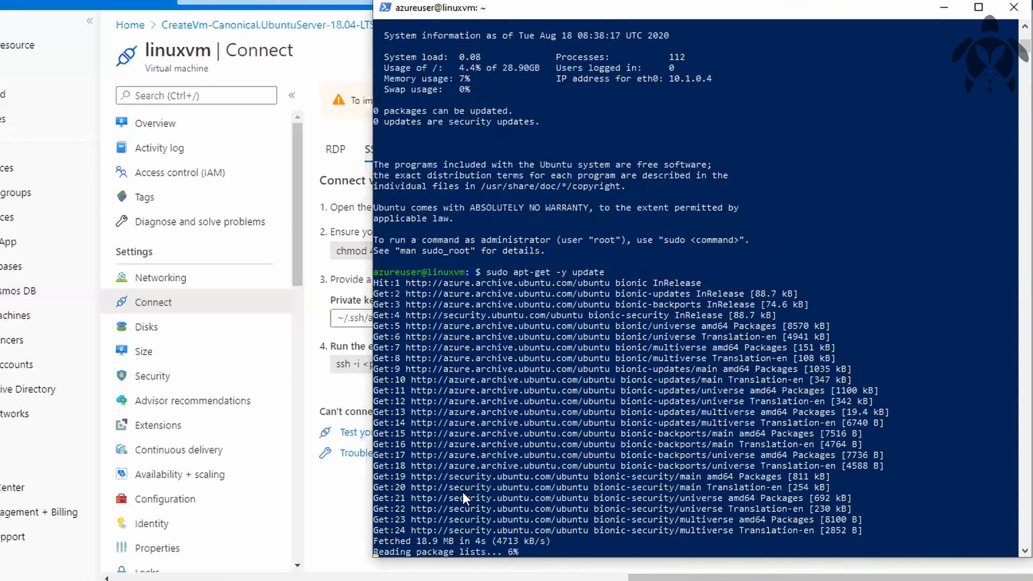
Install the nginx web server on the virtual machine with sudo apt-get -y install nginx.
text(sudo )
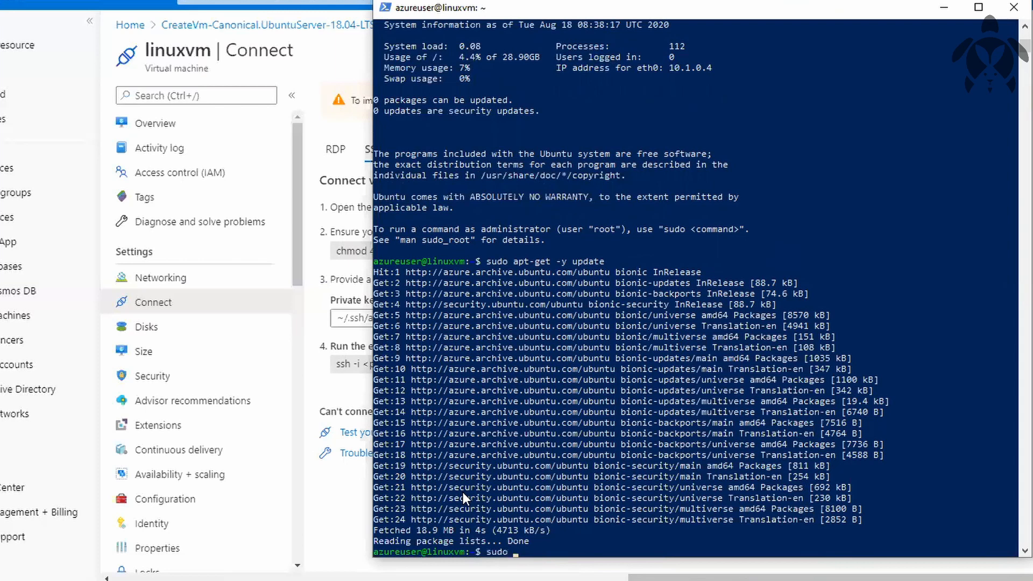
text(apt-get -y install nginx)
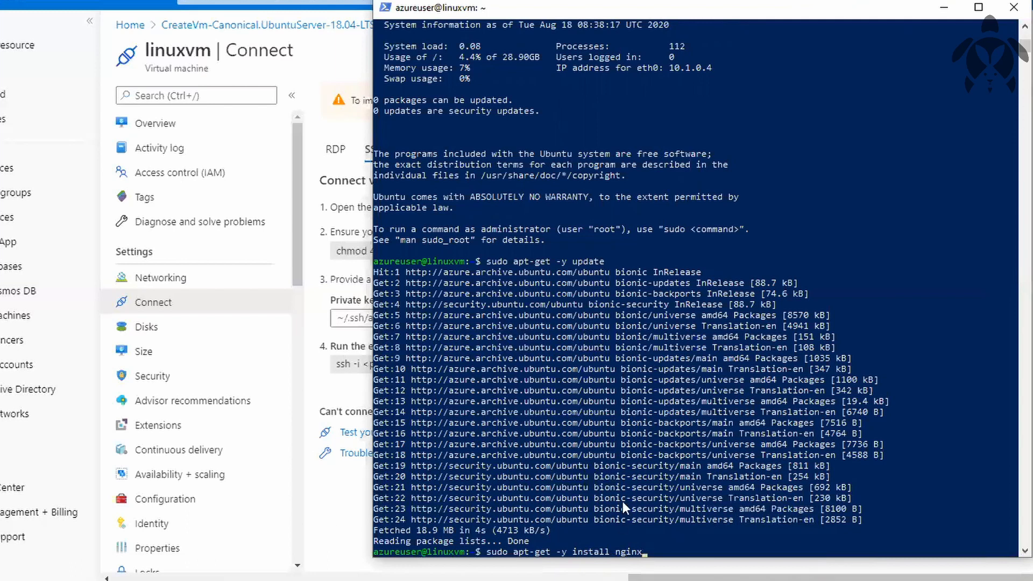
key(Return)
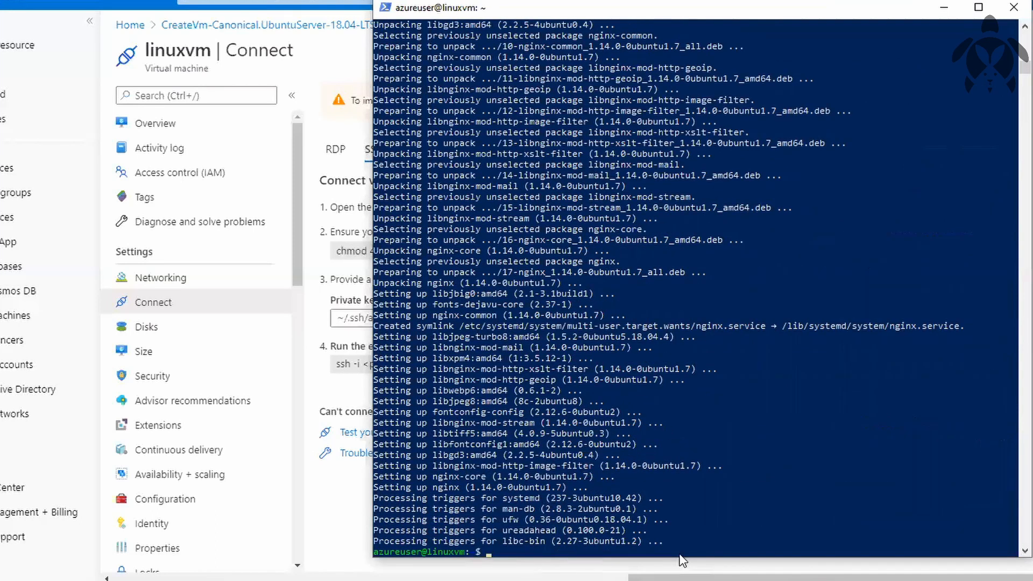
Minimize the SSH session window and copy linuxvm's public IP address from its overview in the Azure portal.
click(944, 8)
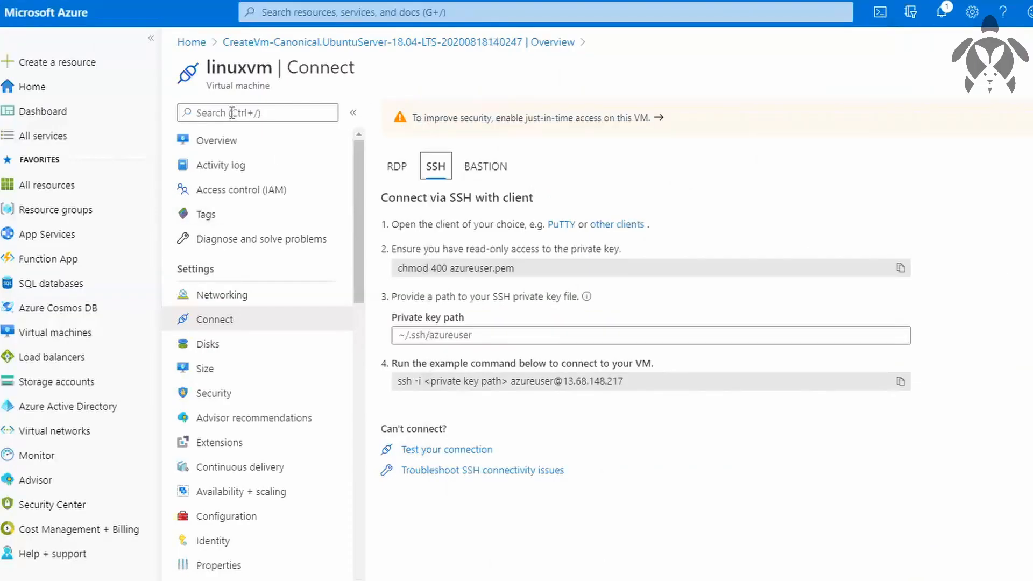
click(218, 141)
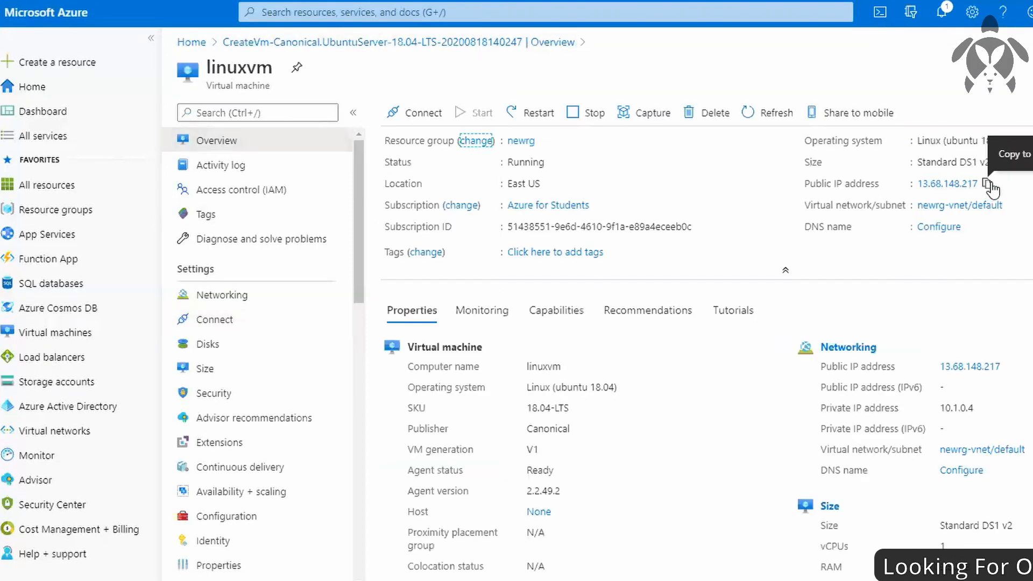
click(987, 185)
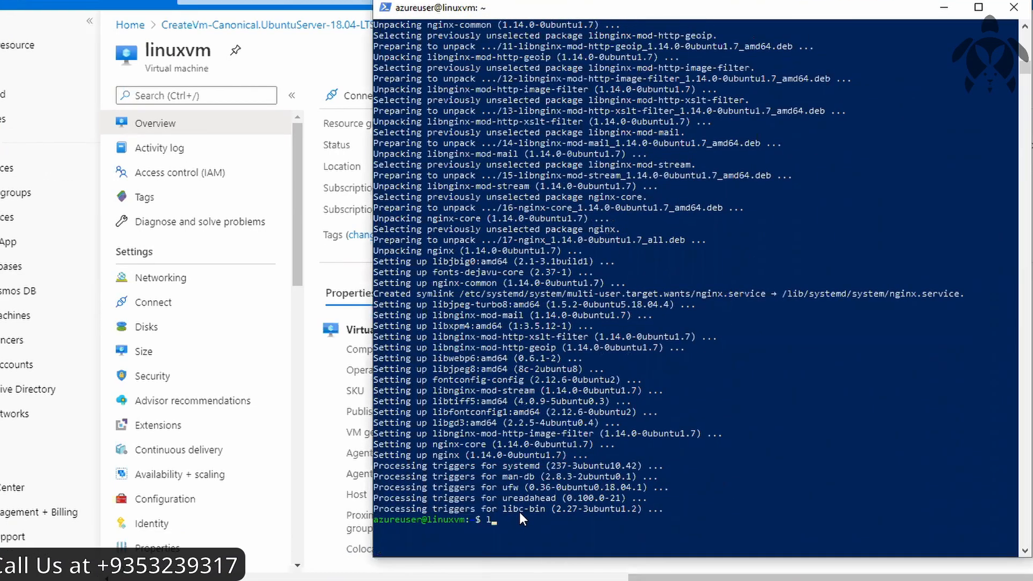
Create a directory named new in the virtual machine's home folder, listing the folder contents before and after with ls.
text(ls)
key(Return)
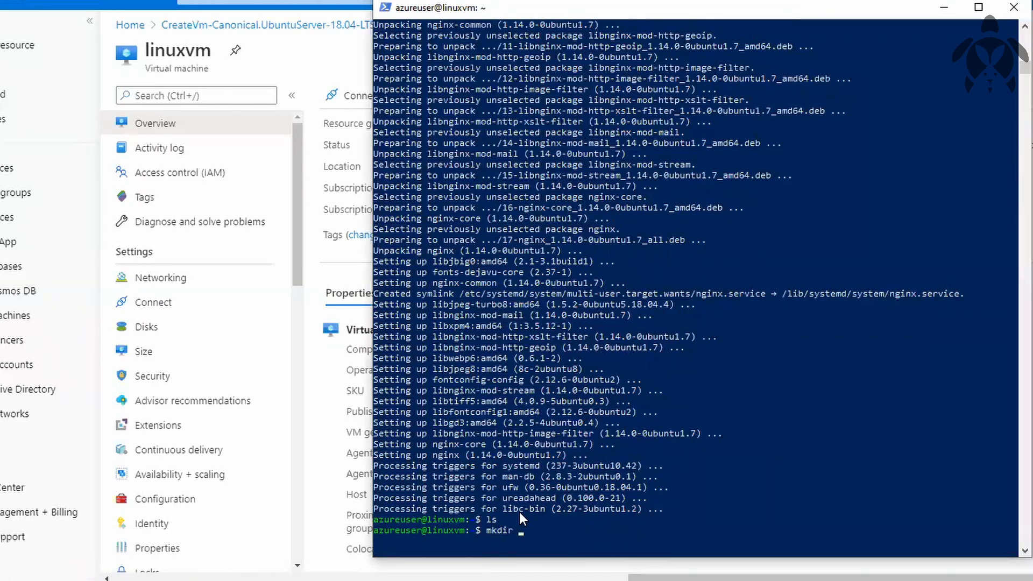
text(mkdir new)
key(Return)
text(ls)
key(Return)
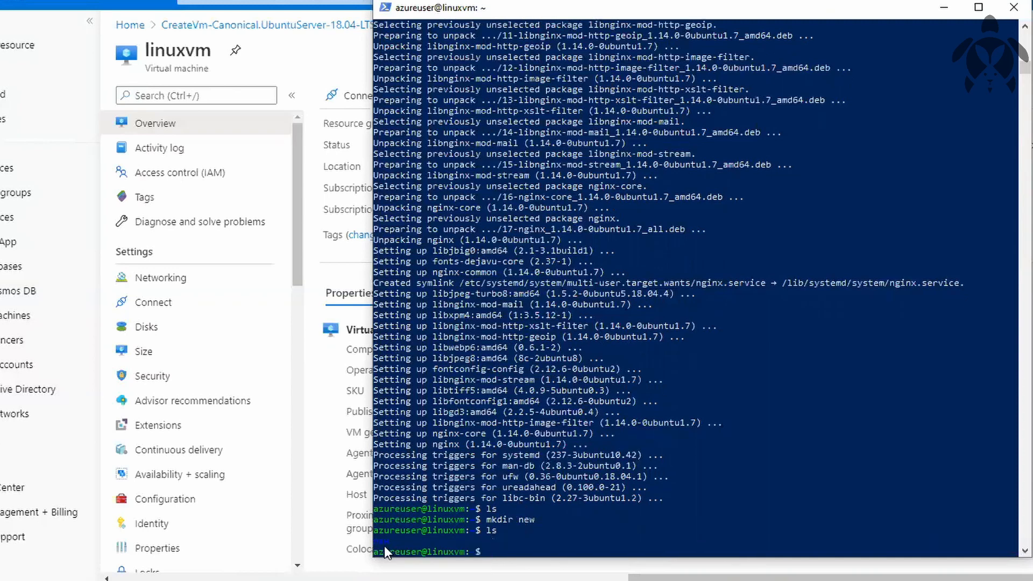